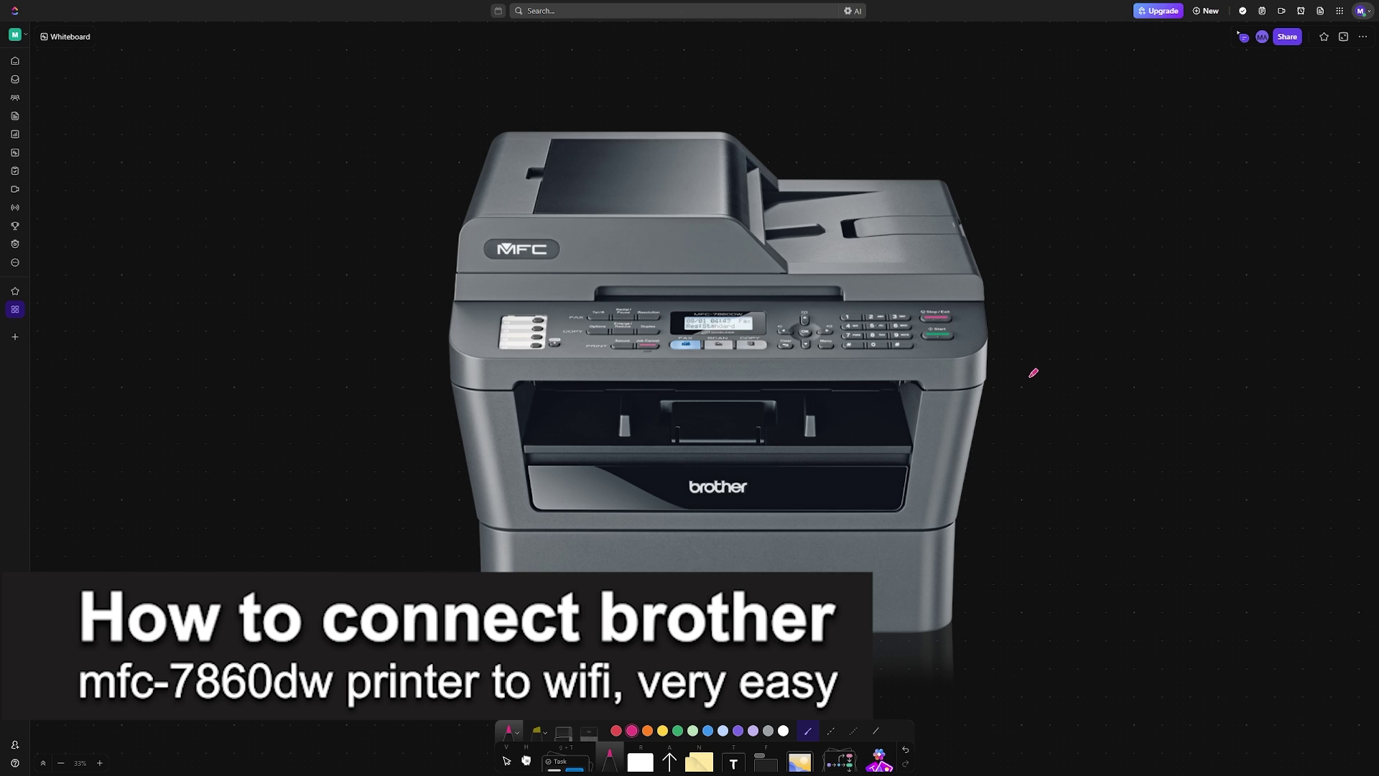
- Handwrite an underlined '→ Wi-fi' beside the printer and an underlined '7860DW' above it
mouse_move(1006, 379)
left_mouse_down()
mouse_move(1051, 388)
mouse_move(1088, 358)
mouse_move(1098, 385)
mouse_move(1117, 373)
mouse_move(1124, 395)
mouse_move(1138, 386)
left_mouse_up()
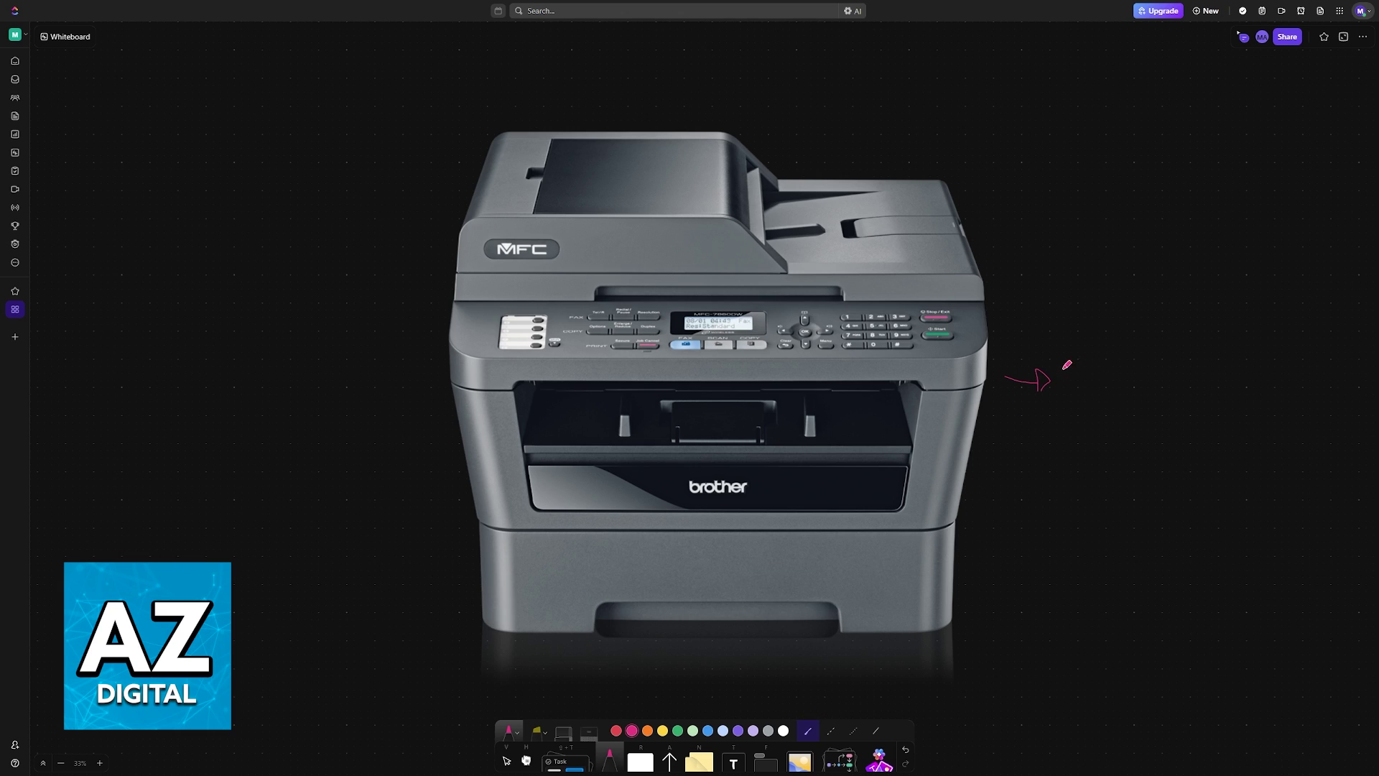
left_click_drag(1021, 404, 1161, 407)
mouse_move(998, 220)
left_mouse_down()
mouse_move(1011, 245)
mouse_move(1053, 230)
mouse_move(1047, 240)
mouse_move(1075, 244)
mouse_move(1148, 240)
mouse_move(1155, 211)
left_mouse_up()
left_click_drag(991, 250, 1172, 246)
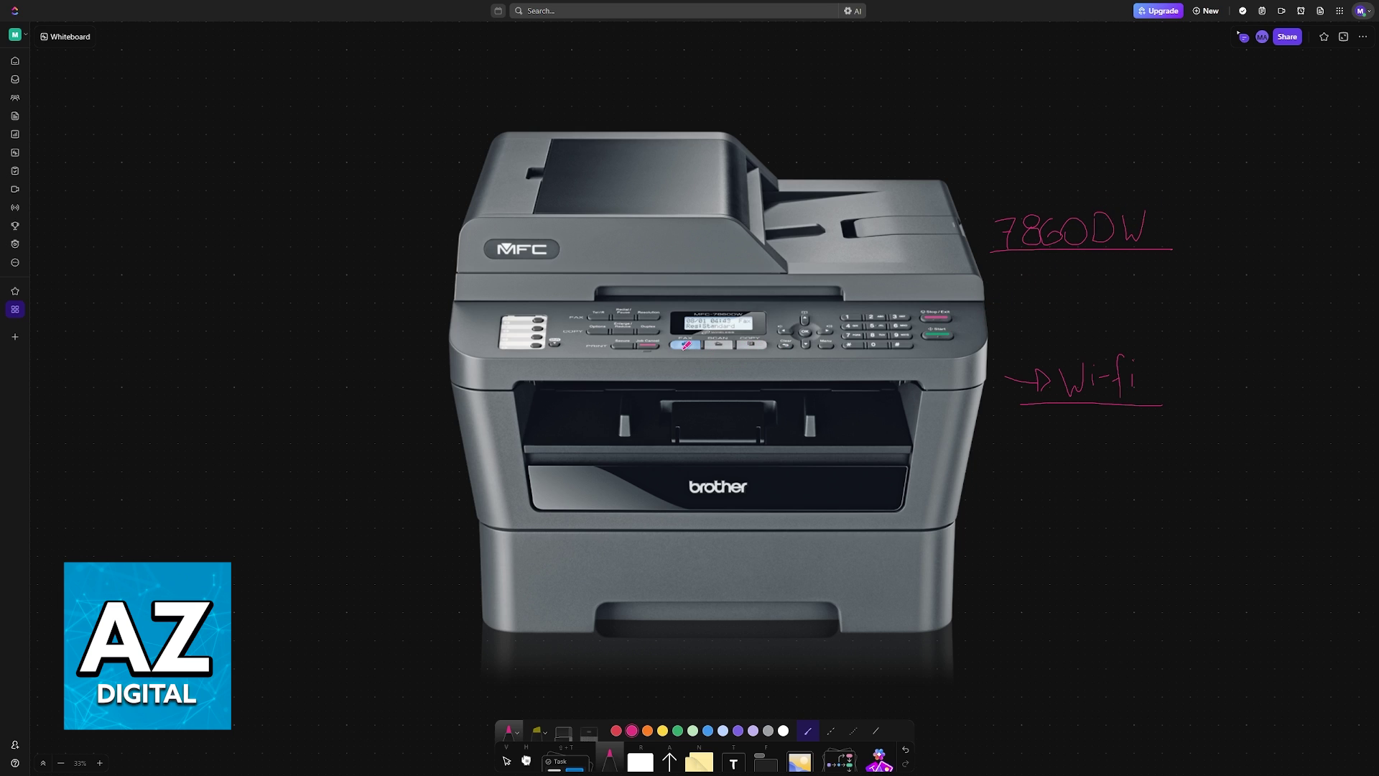
scroll(716, 345, "down", 5)
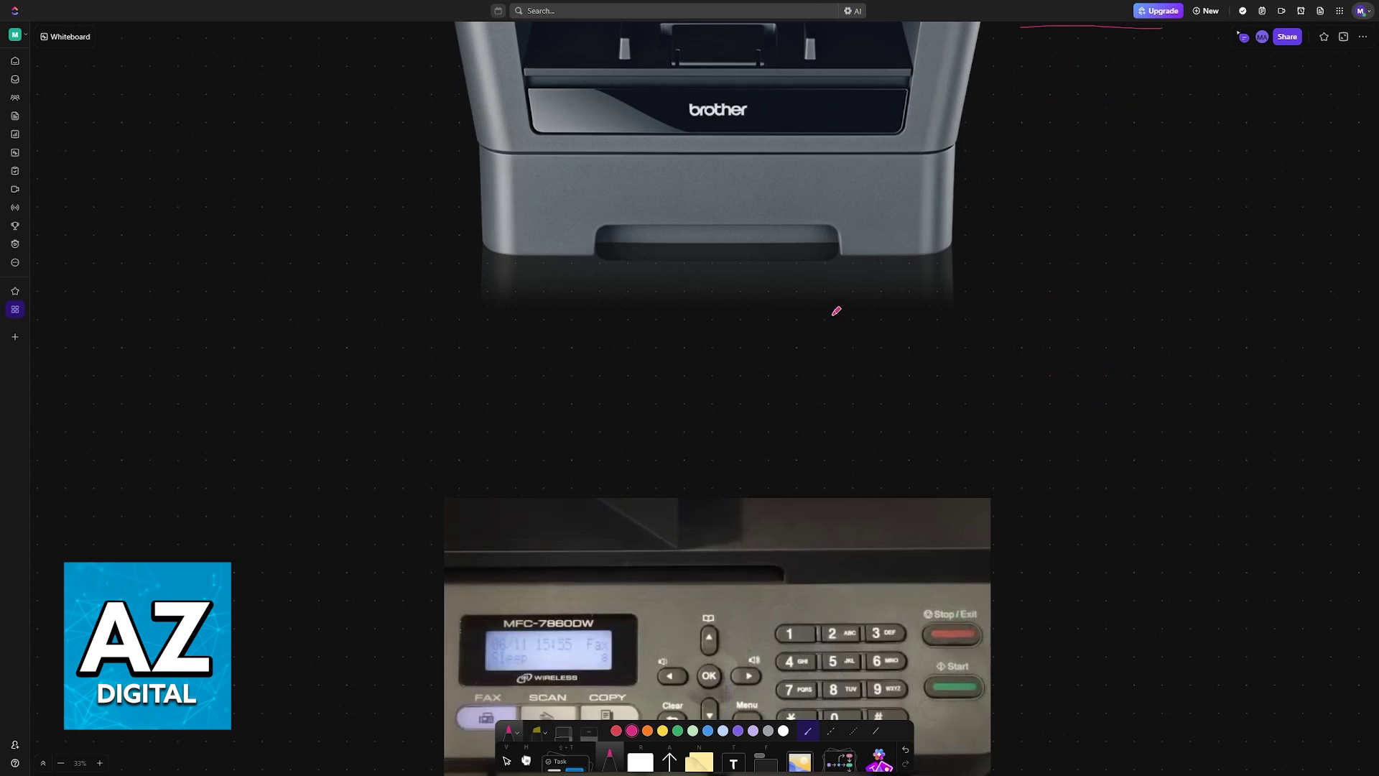
scroll(716, 323, "down", 4)
scroll(716, 313, "down", 2)
scroll(712, 312, "up", 2)
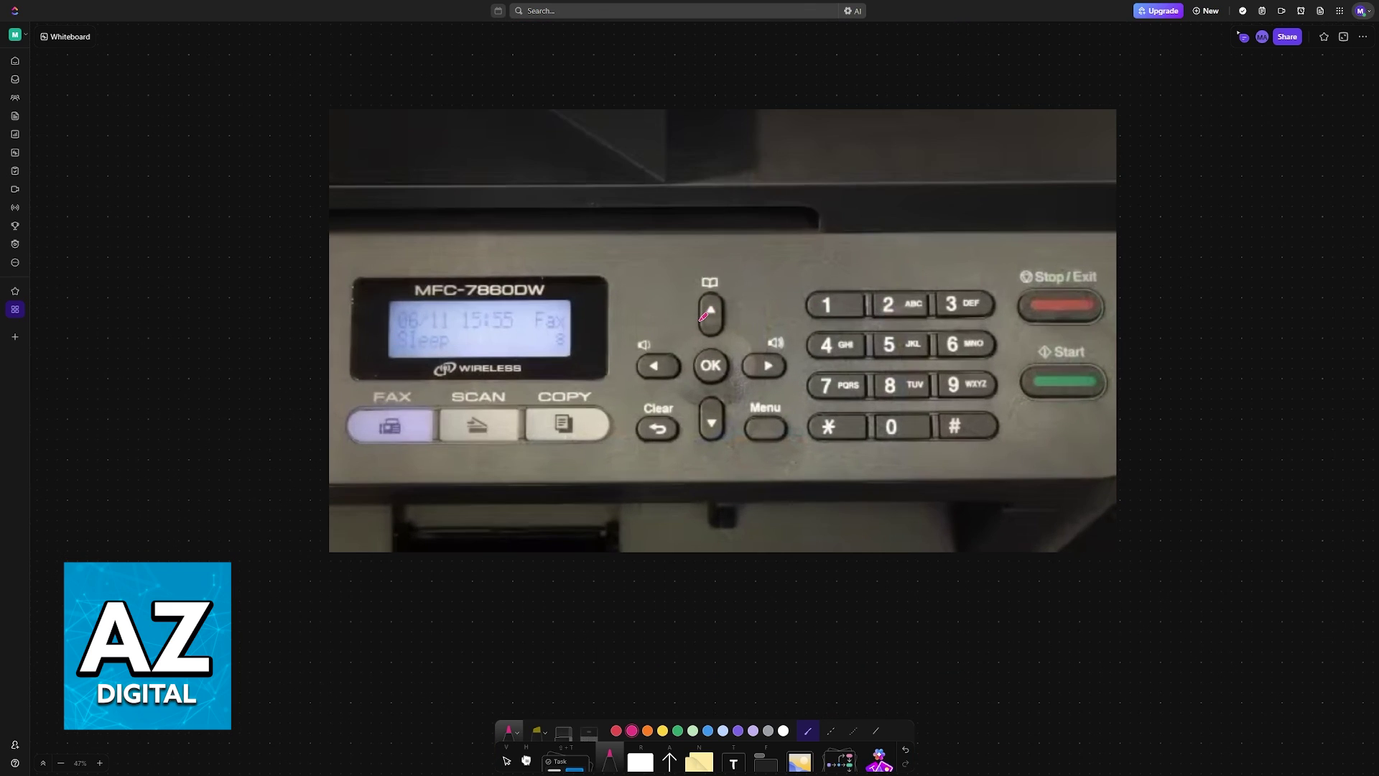
scroll(707, 314, "up", 2)
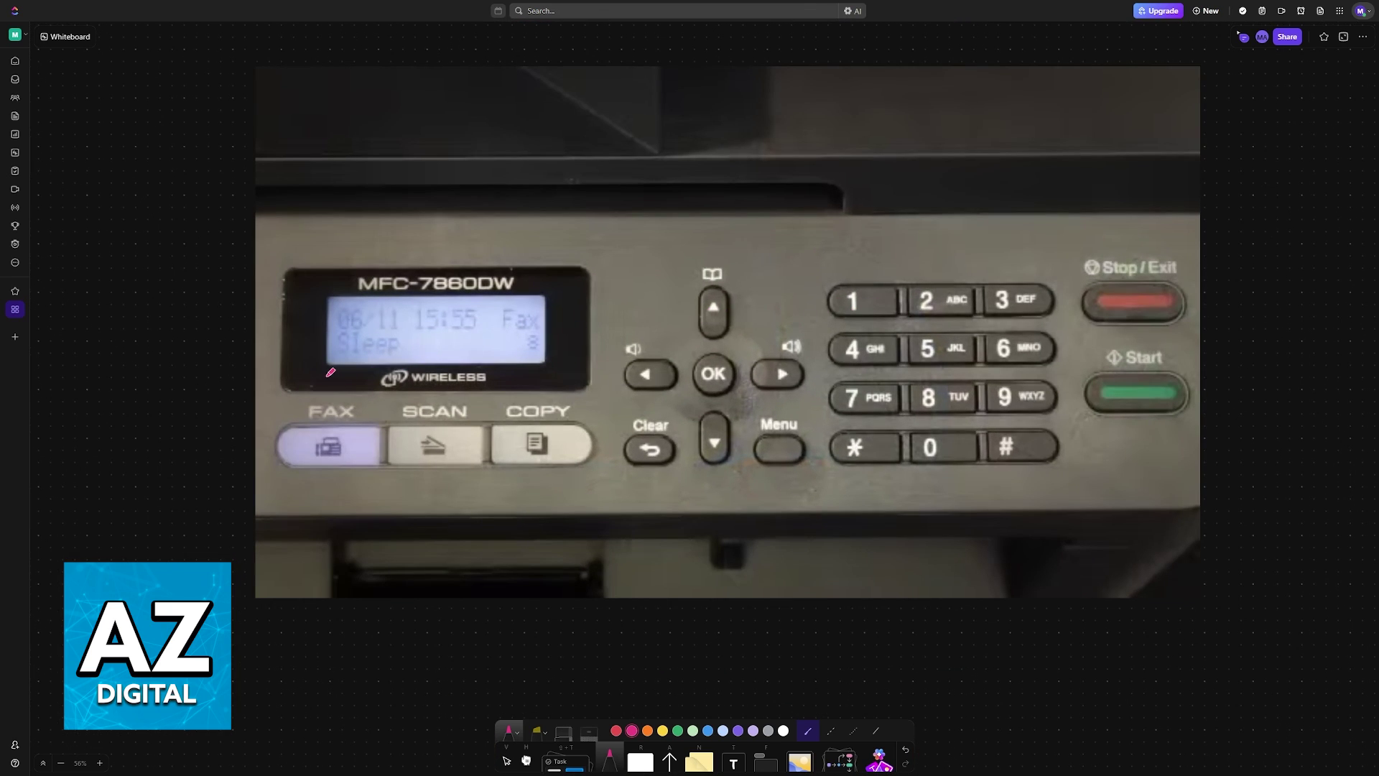
- Circle the LCD and the 6 key, underline 'Network', and mark '2.WLAN' and the 2 key
left_click_drag(330, 373, 499, 393)
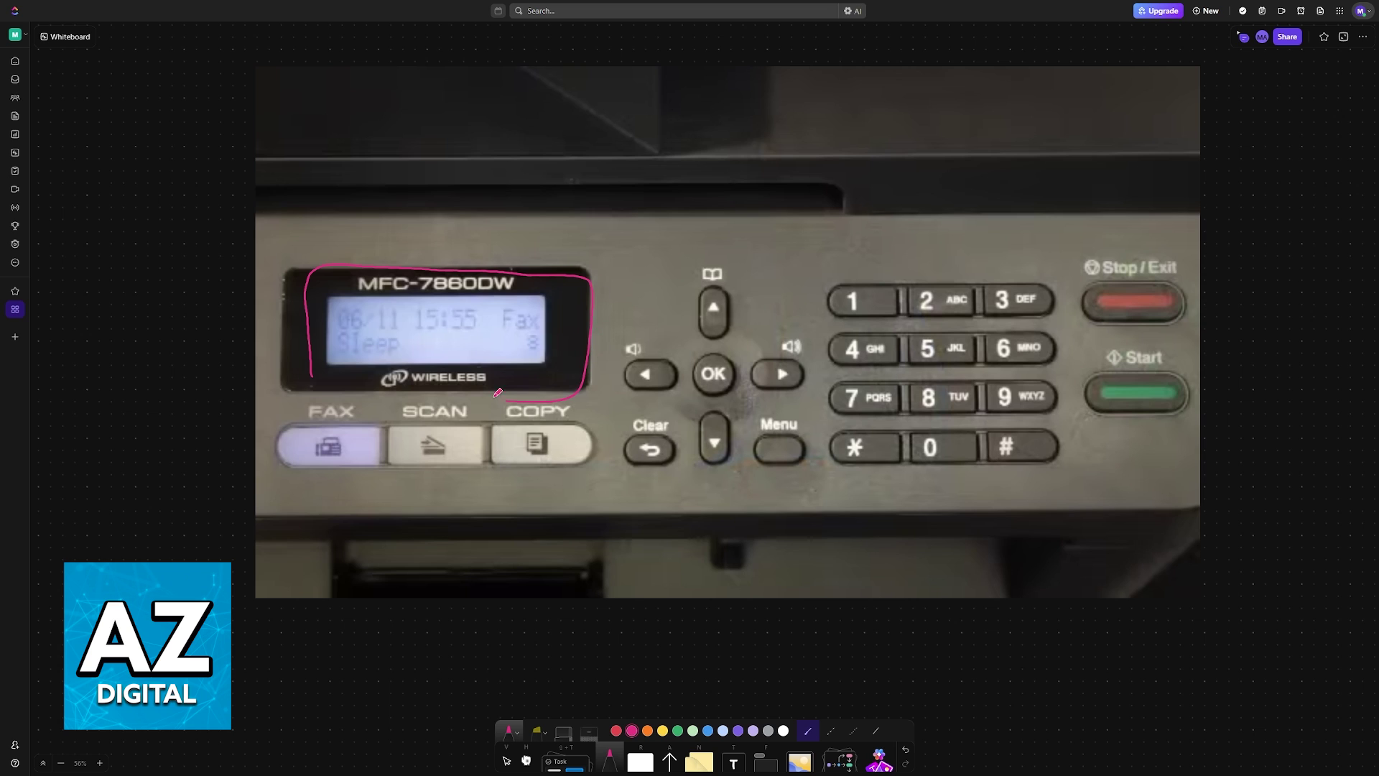
scroll(592, 273, "down", 3)
scroll(592, 273, "up", 5)
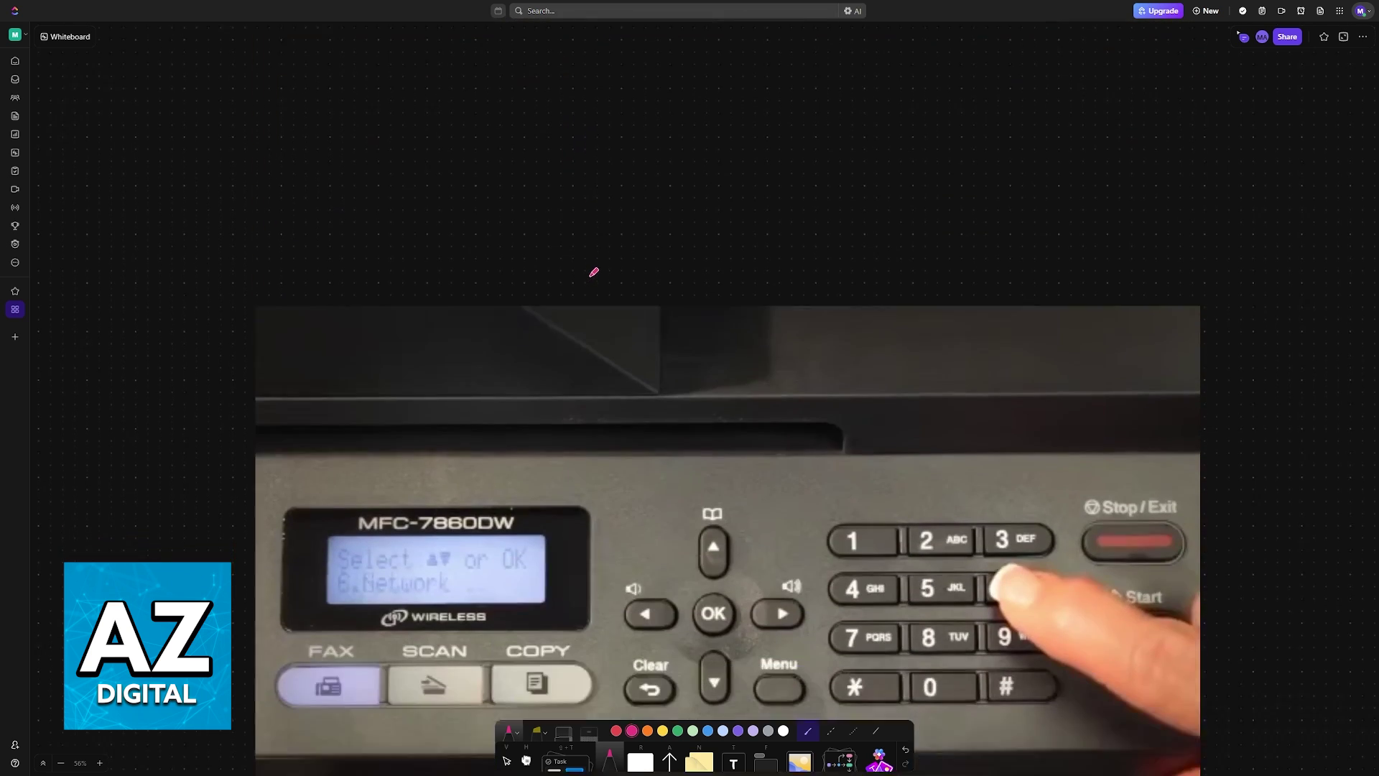
scroll(594, 273, "down", 3)
scroll(646, 296, "down", 1)
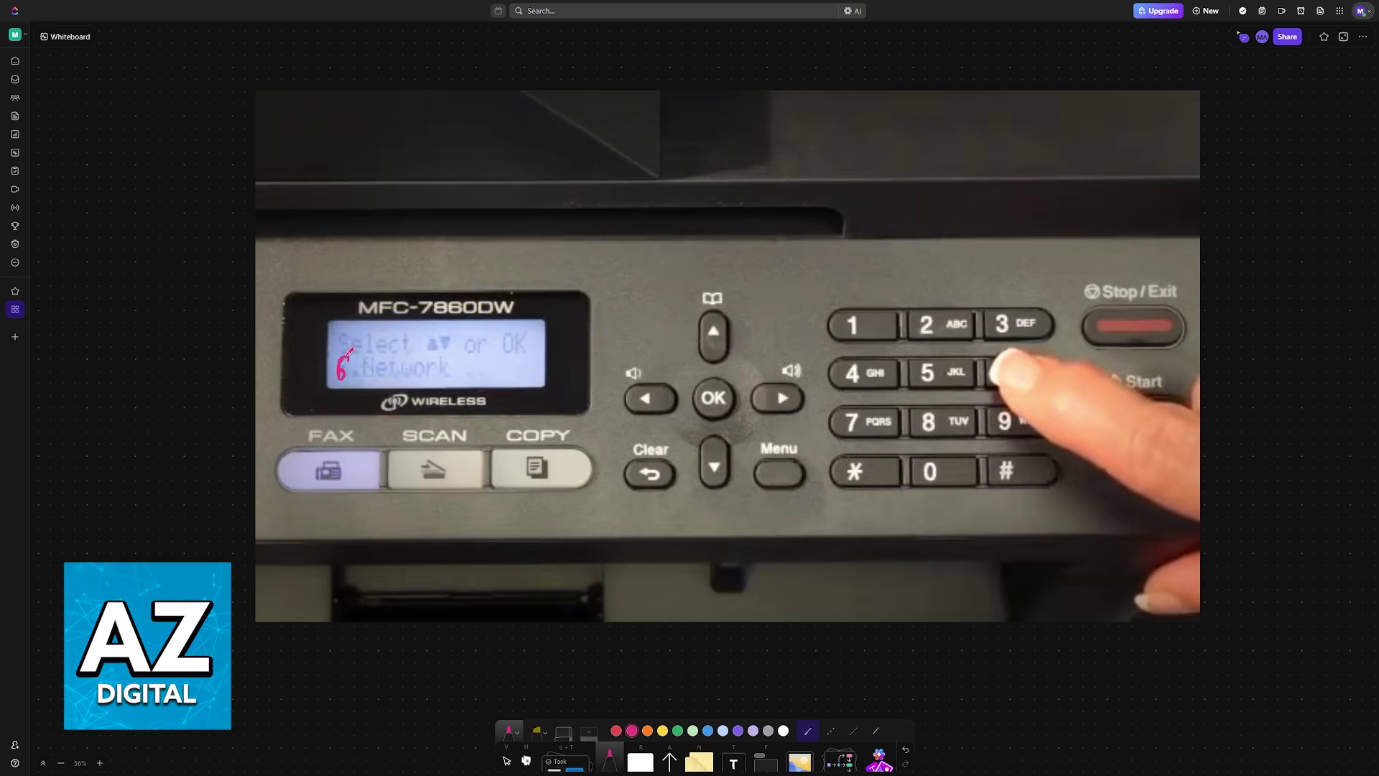
mouse_move(1014, 358)
left_mouse_down()
mouse_move(1026, 363)
mouse_move(1013, 386)
mouse_move(530, 358)
mouse_move(527, 336)
left_mouse_up()
scroll(628, 375, "down", 5)
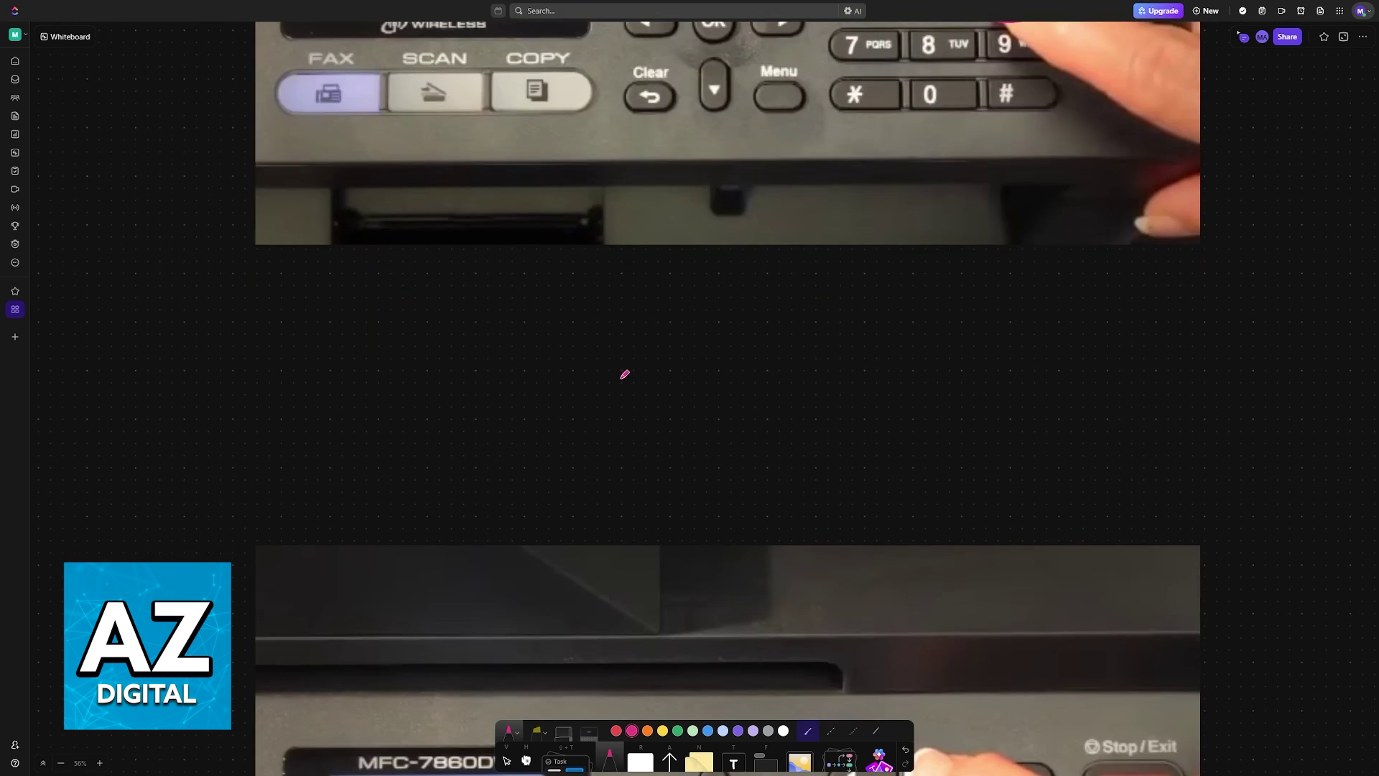
scroll(619, 366, "down", 3)
scroll(619, 367, "down", 2)
scroll(496, 351, "down", 1)
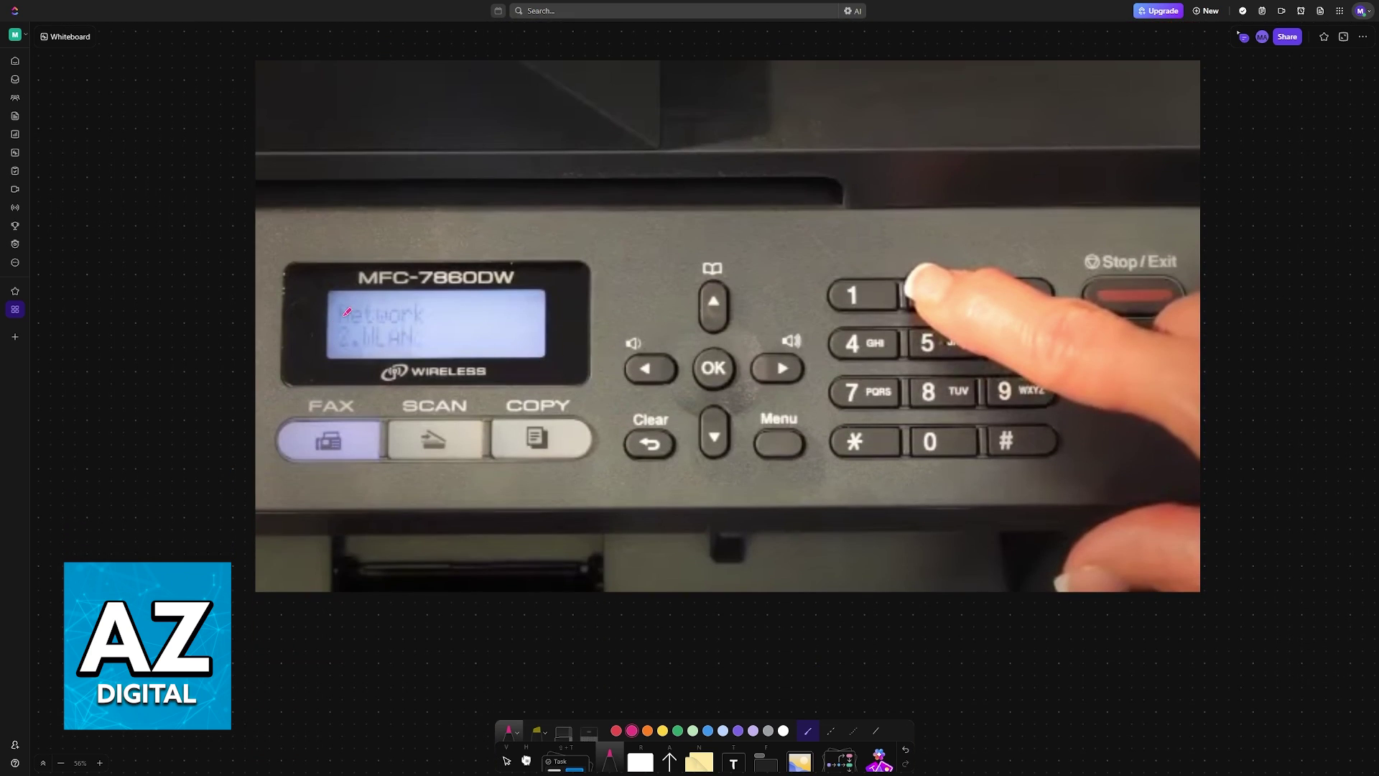
left_click_drag(361, 319, 454, 324)
mouse_move(346, 332)
left_mouse_down()
mouse_move(384, 356)
mouse_move(415, 338)
mouse_move(422, 352)
mouse_move(420, 328)
mouse_move(437, 323)
mouse_move(427, 297)
left_mouse_up()
left_click_drag(928, 276, 946, 304)
scroll(927, 323, "down", 5)
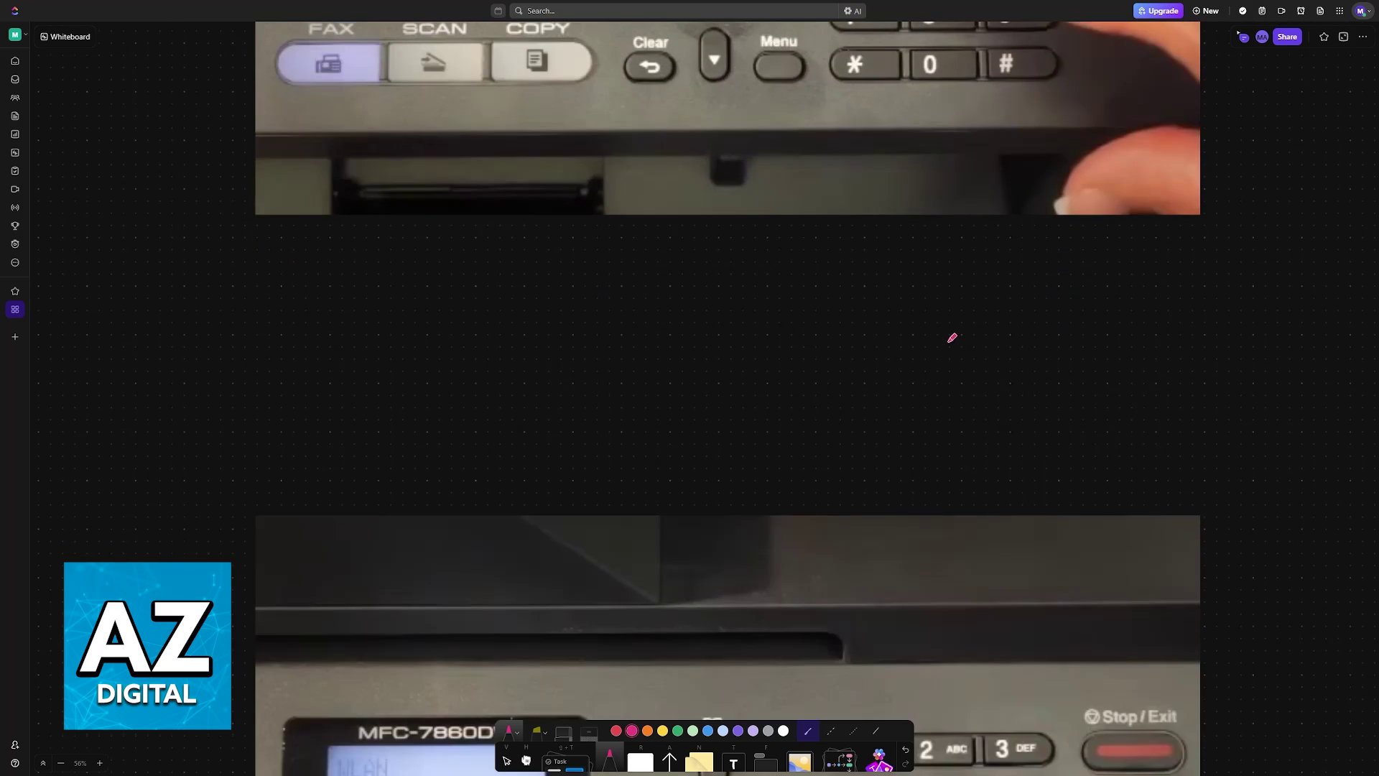
scroll(883, 353, "down", 5)
scroll(883, 352, "down", 3)
scroll(883, 352, "down", 3)
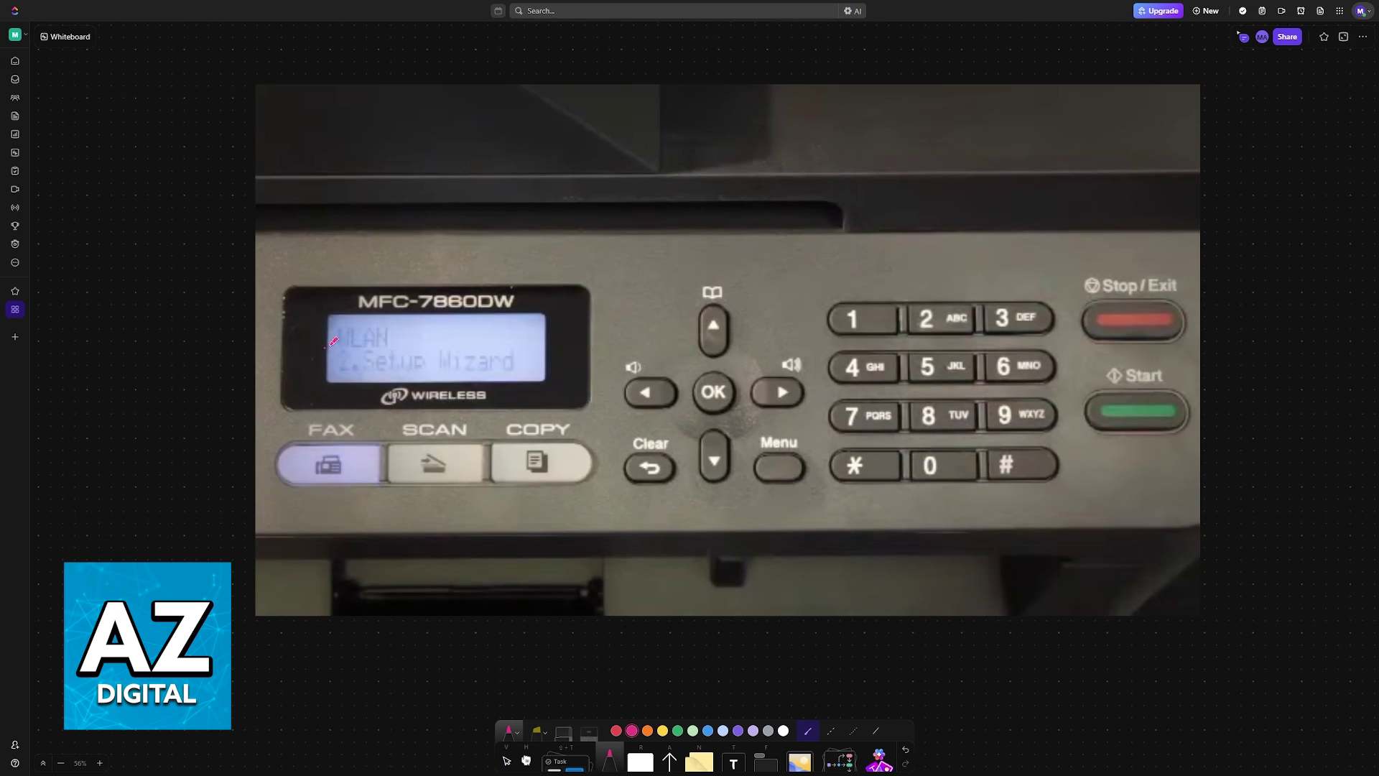
- Underline 'WLAN' and '2.Setup Wizard' with an arrow to key 2, then underline 'Searching SSID'
mouse_move(328, 343)
left_mouse_down()
mouse_move(423, 343)
mouse_move(360, 372)
mouse_move(588, 375)
mouse_move(875, 315)
mouse_move(919, 334)
left_mouse_up()
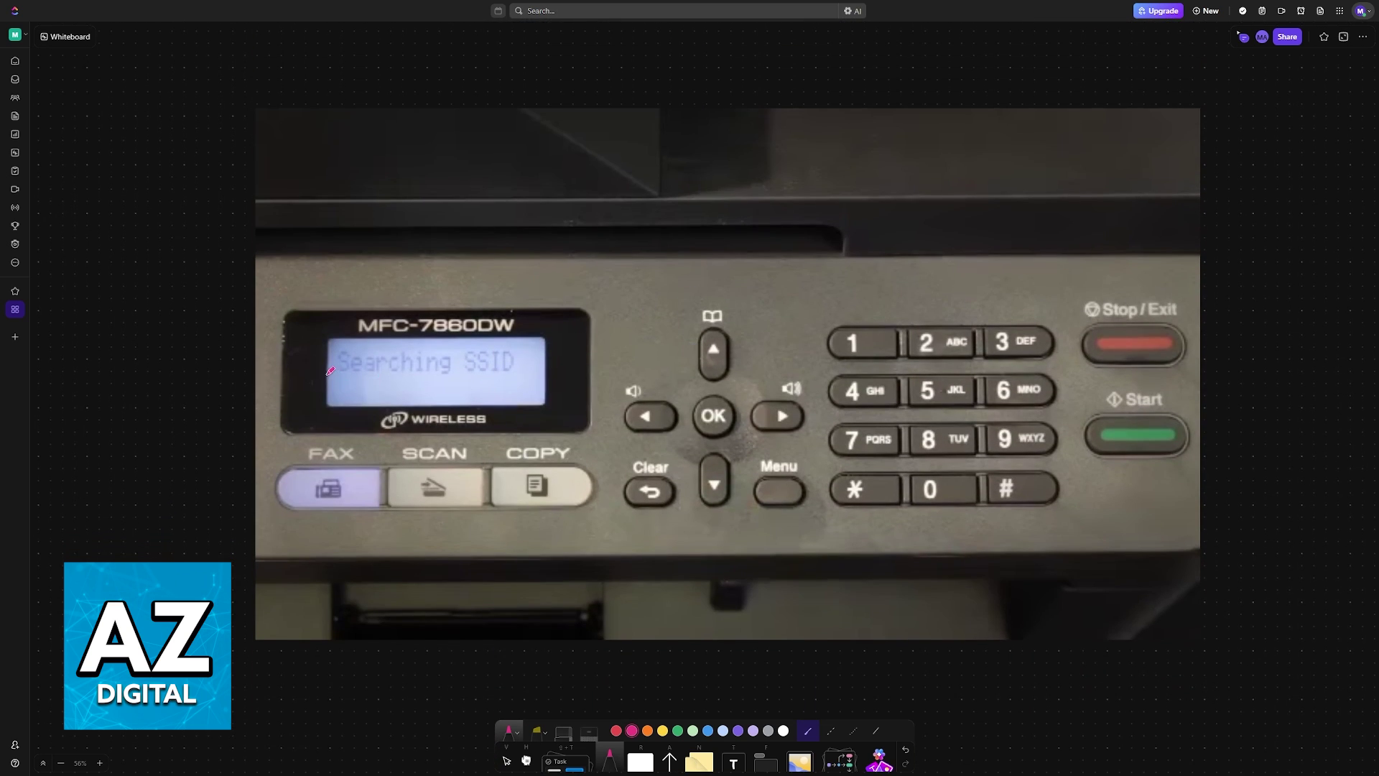
mouse_move(329, 372)
left_mouse_down()
mouse_move(576, 365)
mouse_move(606, 347)
left_mouse_up()
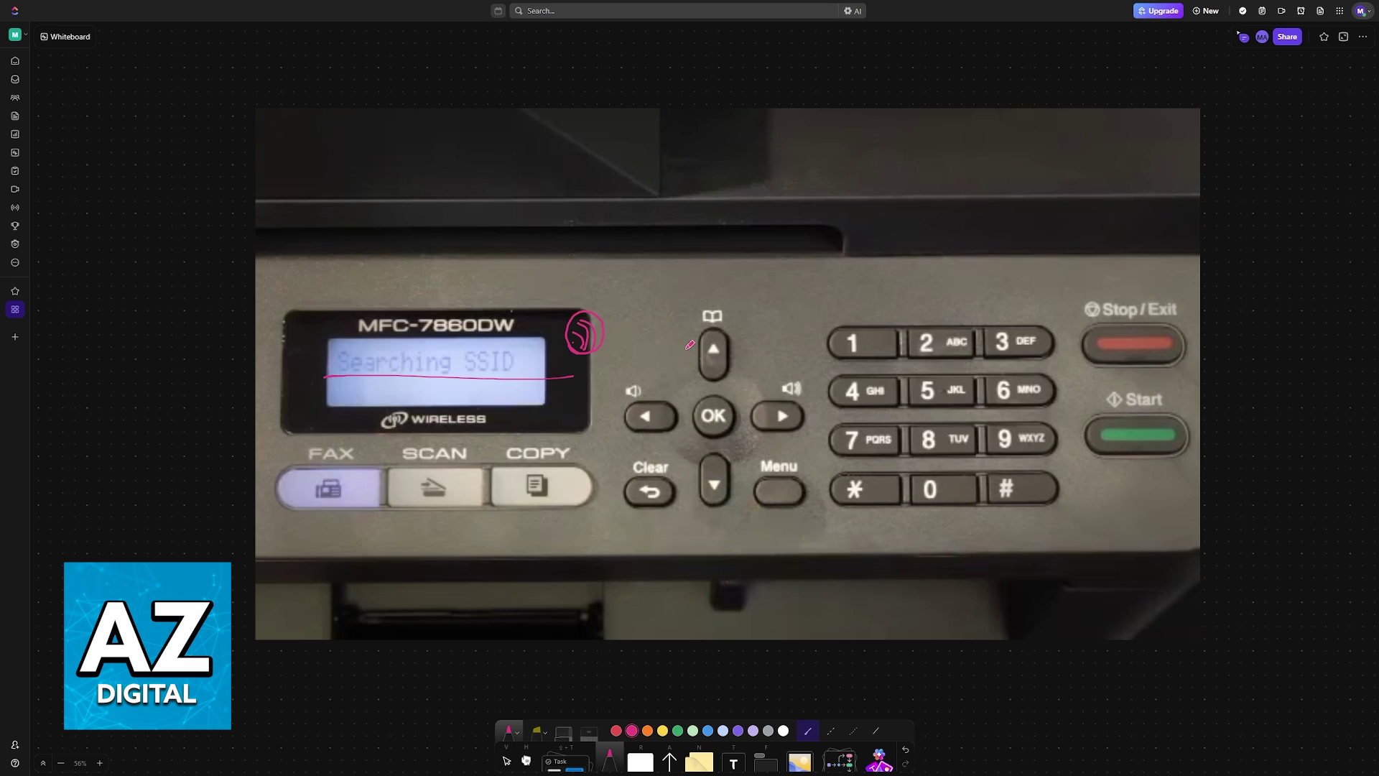
scroll(532, 336, "down", 5)
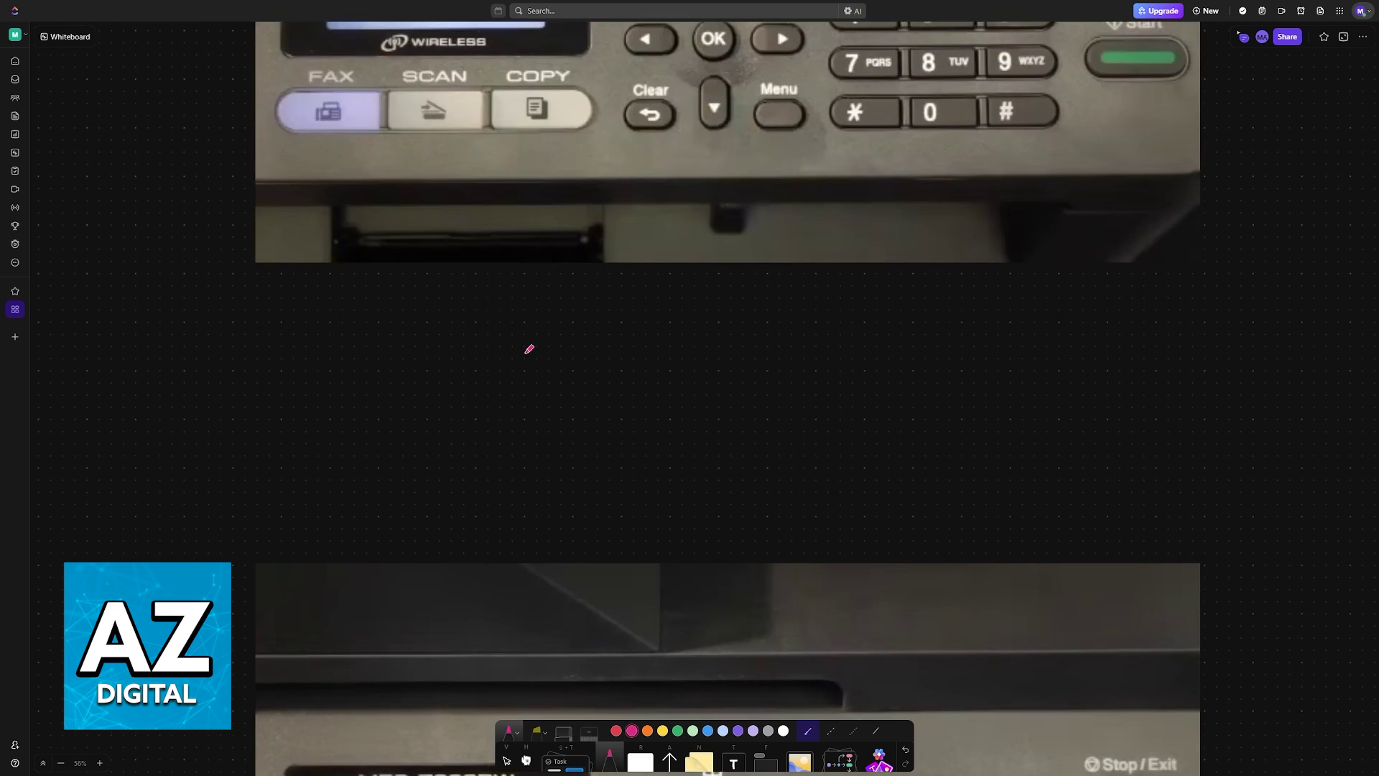
scroll(532, 336, "down", 5)
scroll(532, 336, "down", 3)
scroll(532, 344, "down", 2)
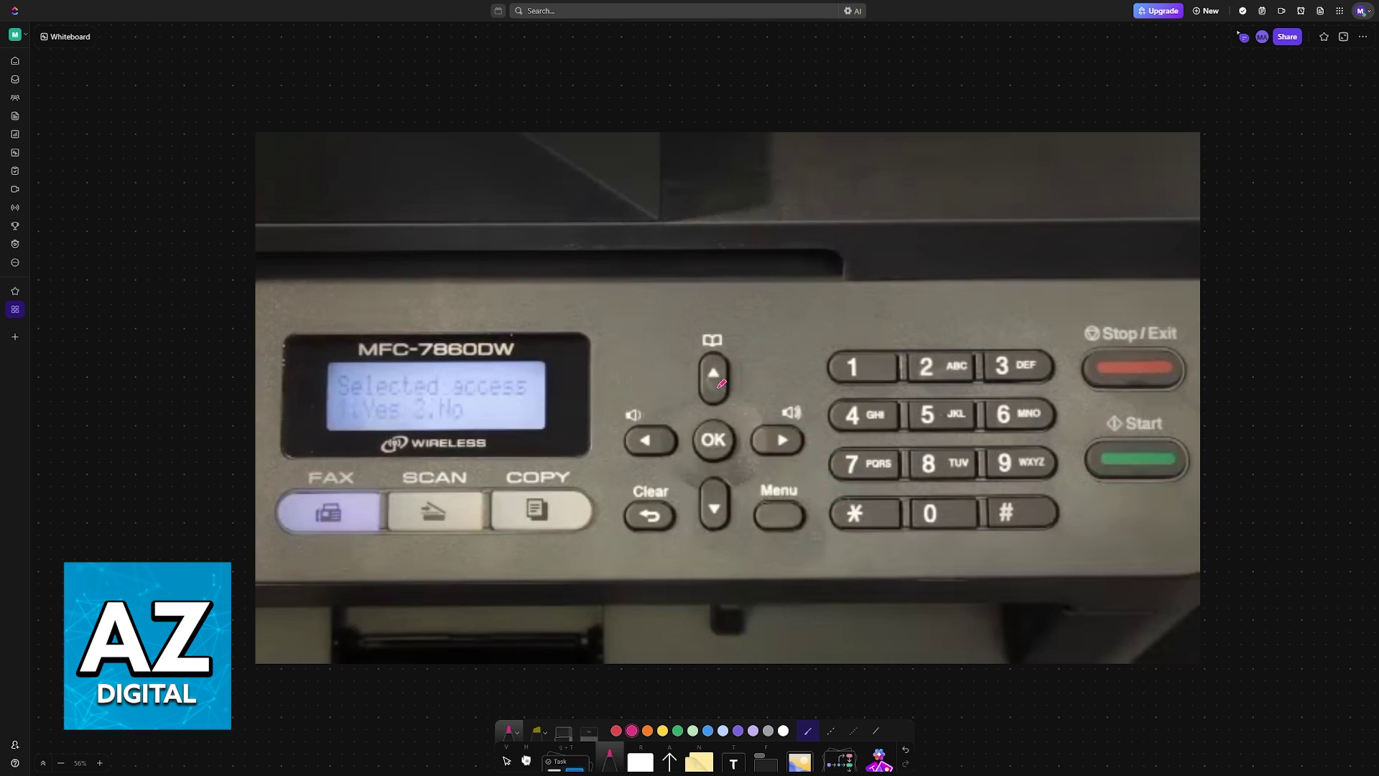
- Draw an up-down arrow labelled 'SSIDs', then circle '2.No' and link it to key 2
left_click_drag(744, 367, 754, 486)
left_click_drag(769, 390, 803, 403)
mouse_move(423, 397)
left_mouse_down()
mouse_move(431, 421)
mouse_move(420, 412)
mouse_move(446, 401)
left_mouse_up()
mouse_move(446, 402)
left_mouse_down()
mouse_move(466, 416)
mouse_move(334, 402)
mouse_move(946, 384)
left_mouse_up()
left_click_drag(470, 407, 896, 362)
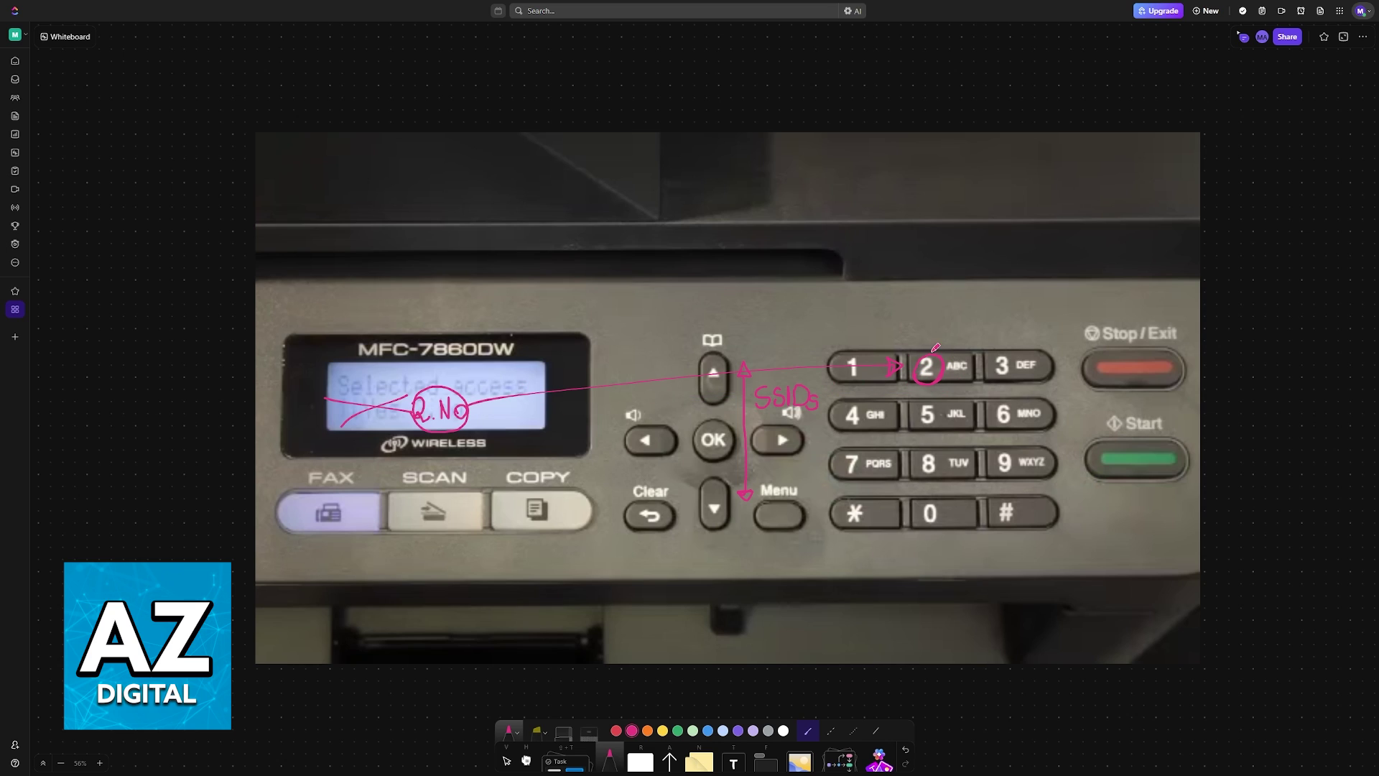
left_click_drag(343, 387, 566, 387)
scroll(567, 387, "down", 5)
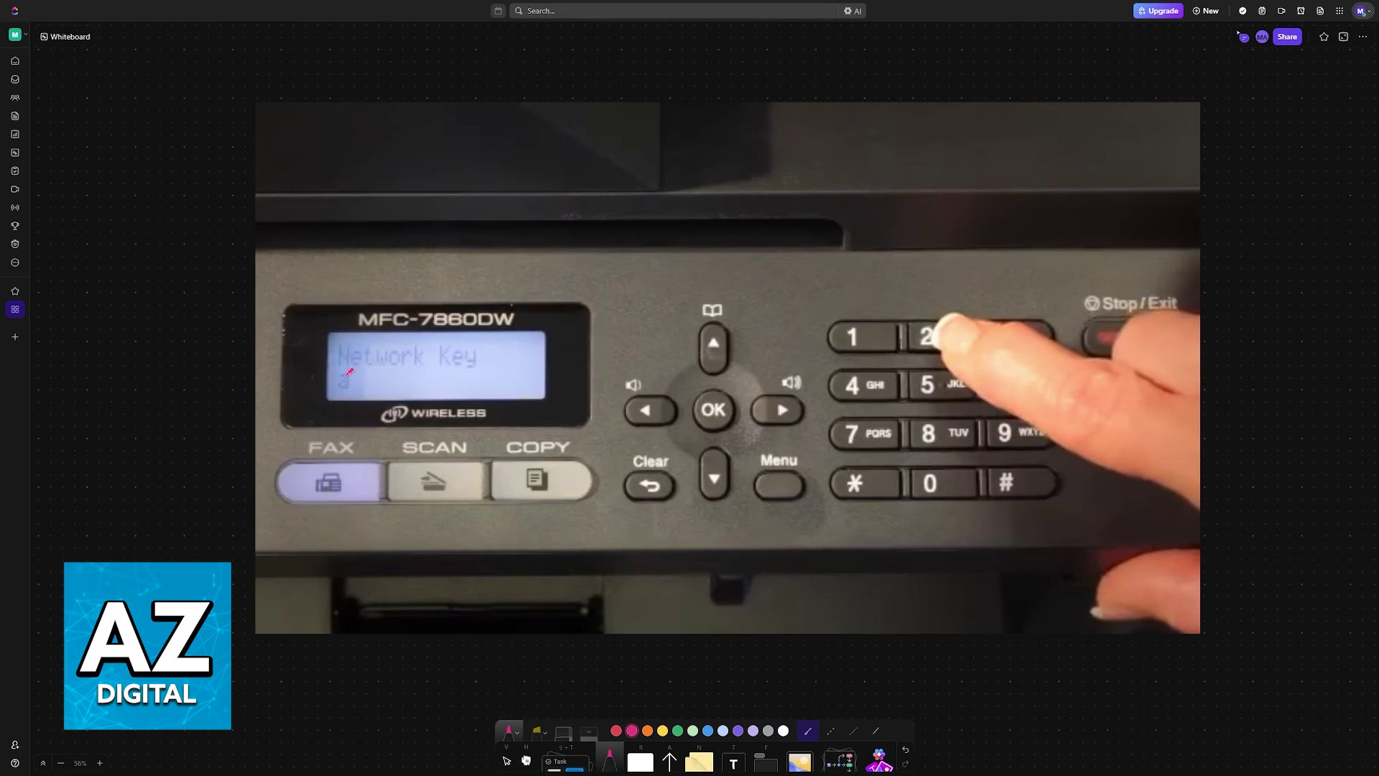
- Write and box 'abc123' under Network Key, box GHI and PQRS, and arrow to OK
mouse_move(340, 371)
left_mouse_down()
mouse_move(352, 388)
mouse_move(419, 379)
mouse_move(413, 391)
left_mouse_up()
mouse_move(865, 370)
left_mouse_down()
mouse_move(894, 371)
mouse_move(897, 390)
mouse_move(868, 390)
mouse_move(867, 368)
mouse_move(896, 390)
mouse_move(867, 390)
mouse_move(867, 368)
left_mouse_up()
left_click_drag(867, 369, 892, 369)
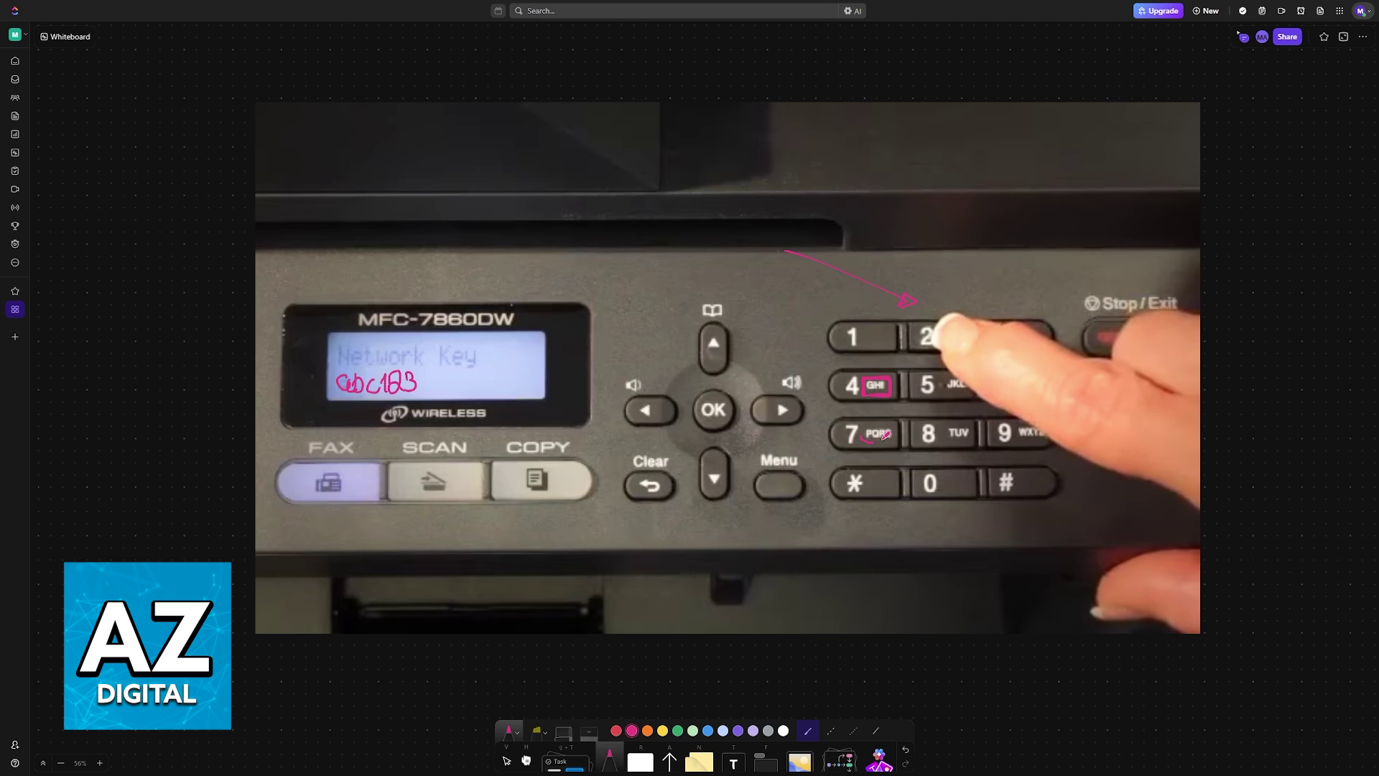
mouse_move(883, 436)
left_mouse_down()
mouse_move(894, 427)
mouse_move(864, 439)
mouse_move(895, 422)
mouse_move(897, 439)
mouse_move(866, 428)
mouse_move(890, 459)
mouse_move(886, 436)
left_mouse_up()
mouse_move(328, 396)
left_mouse_down()
mouse_move(454, 379)
mouse_move(325, 353)
mouse_move(326, 395)
left_mouse_up()
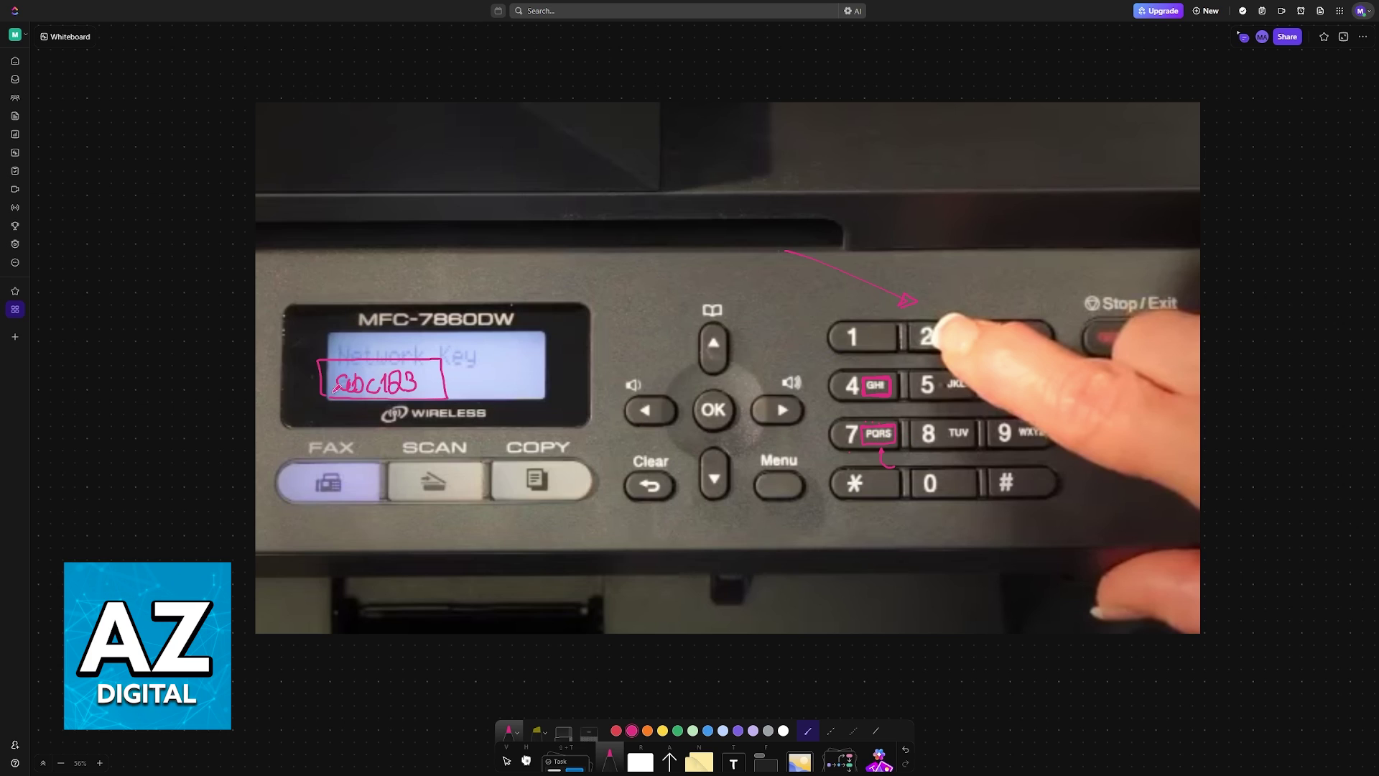
left_click_drag(474, 384, 699, 410)
scroll(698, 410, "down", 5)
scroll(754, 367, "down", 4)
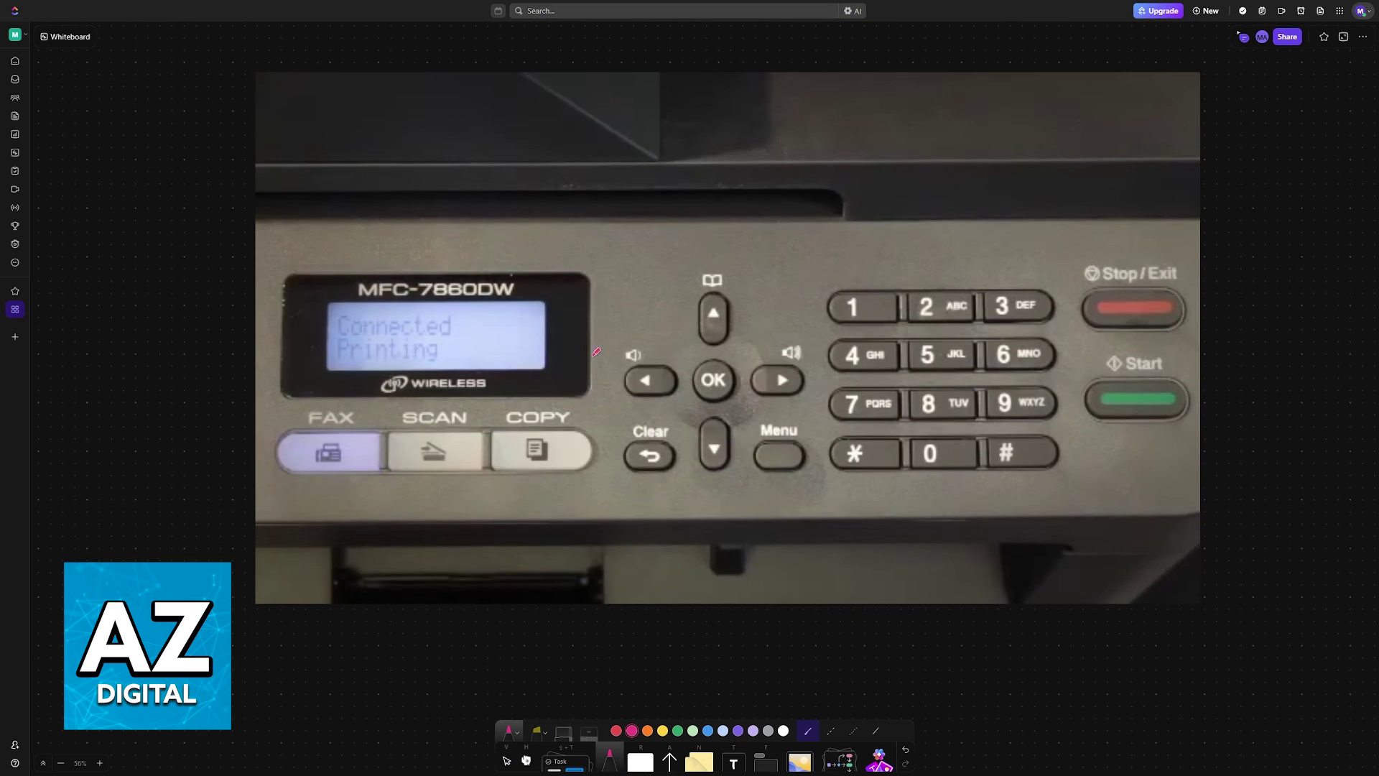
scroll(754, 367, "up", 1)
left_click_drag(317, 391, 506, 382)
key("ctrl+z")
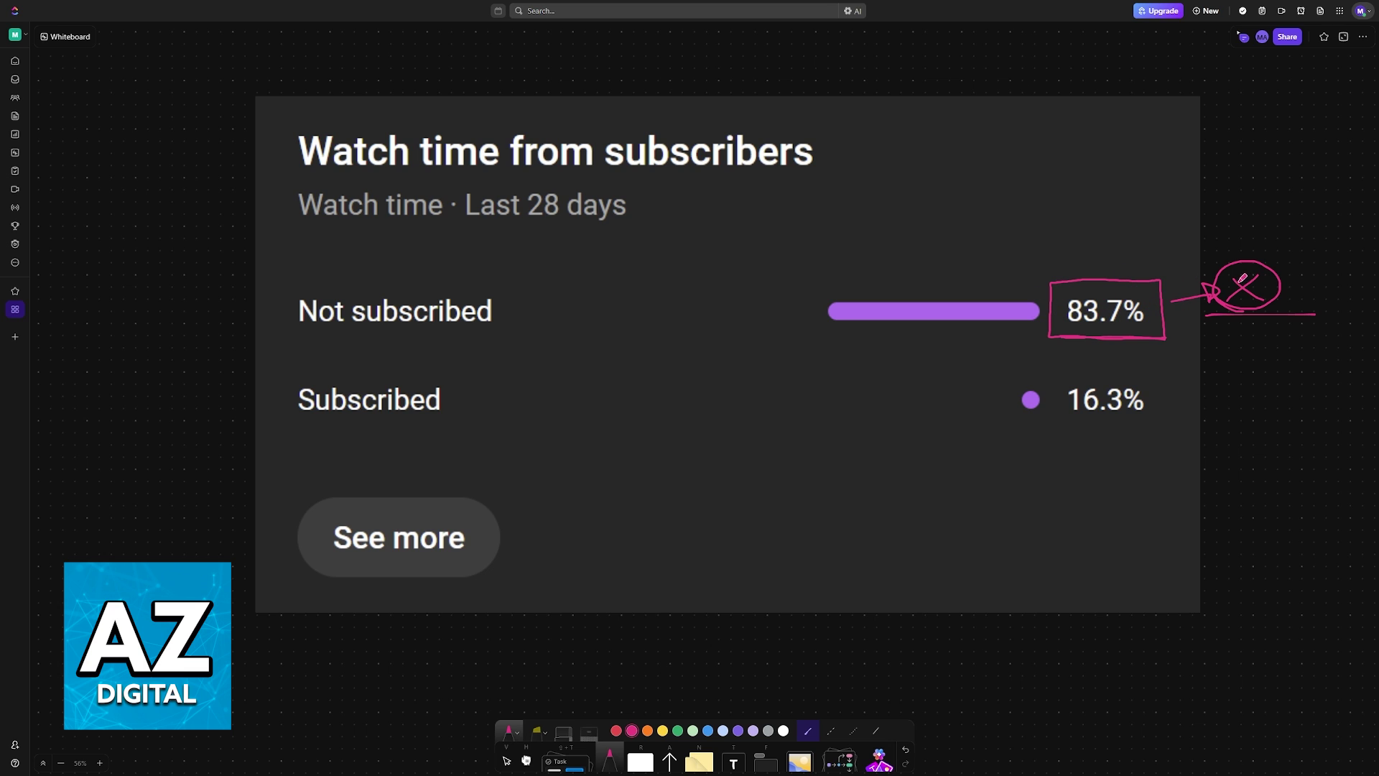
- Strike through the mark beside 83.7% and underline 16.3% with an arrow to a checkmark
mouse_move(1229, 289)
left_mouse_down()
mouse_move(1287, 257)
mouse_move(1288, 307)
left_mouse_up()
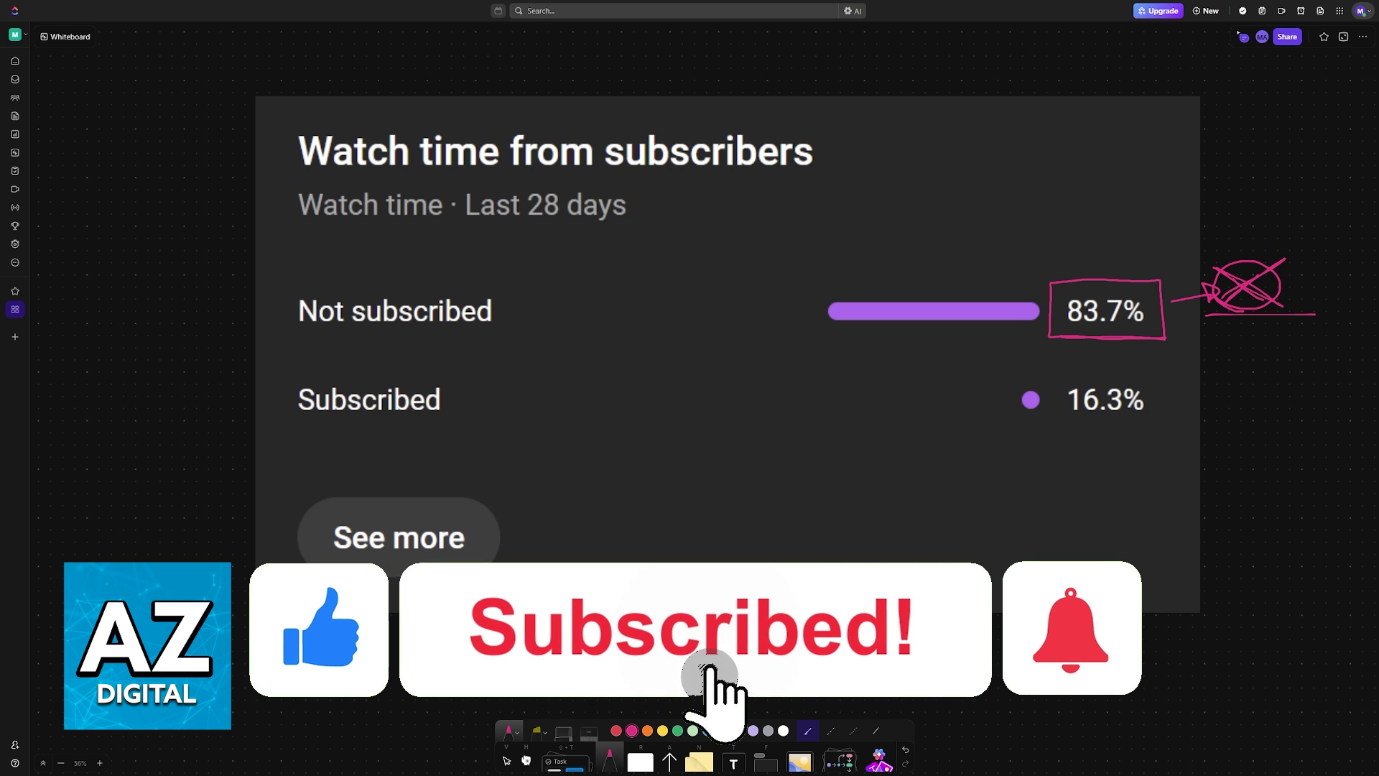
mouse_move(1054, 423)
left_mouse_down()
mouse_move(1249, 410)
mouse_move(1282, 379)
mouse_move(1269, 375)
left_mouse_up()
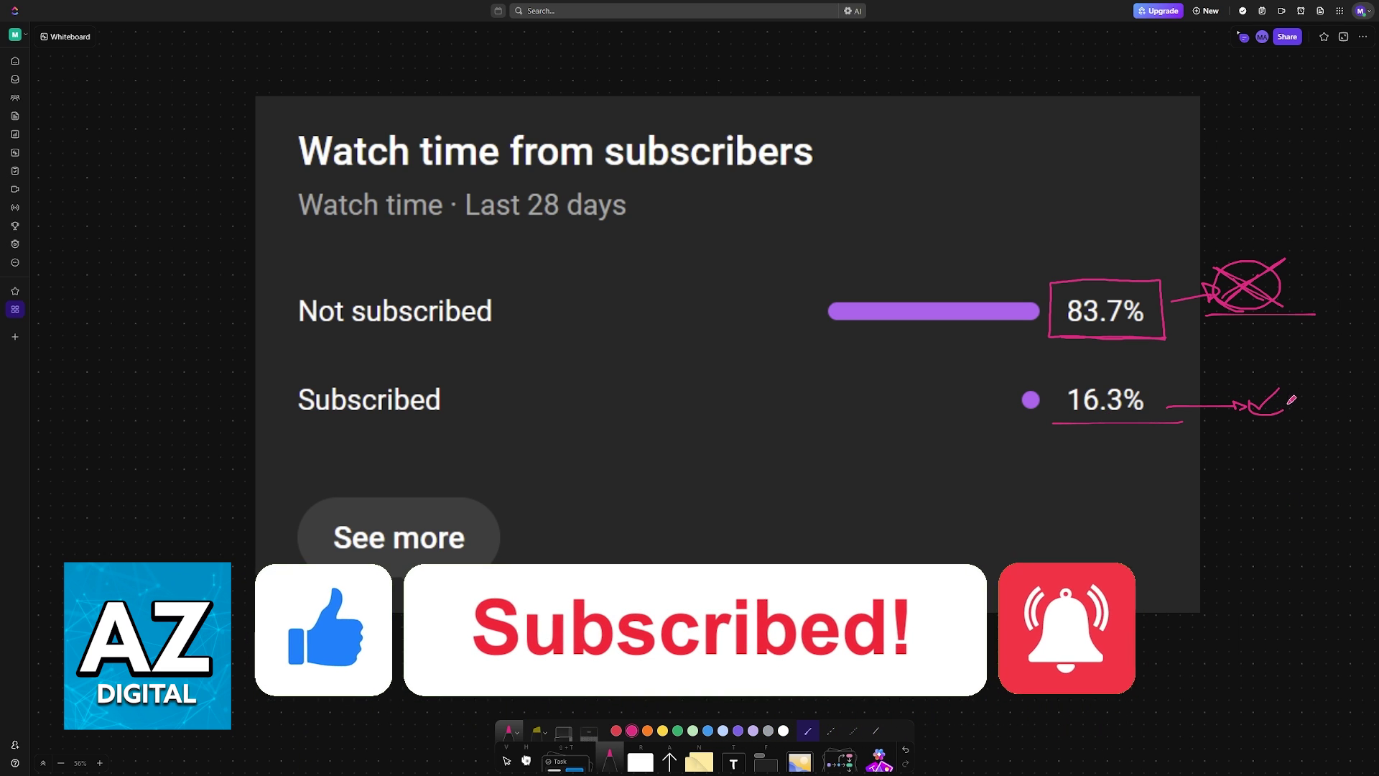